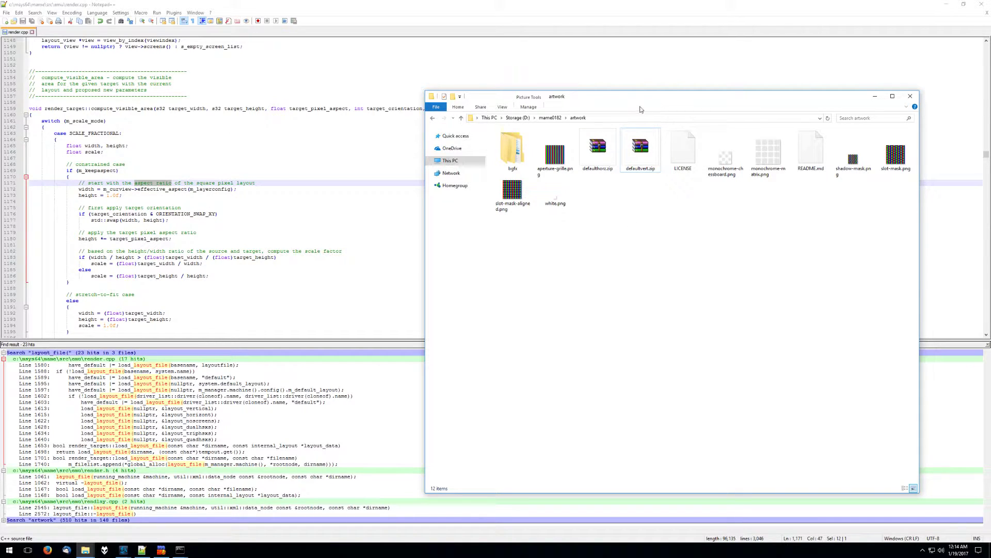
Move the artwork folder window over the source code and point out the defaulthorz.zip and defaultvert.zip archives
drag(657, 99, 340, 113)
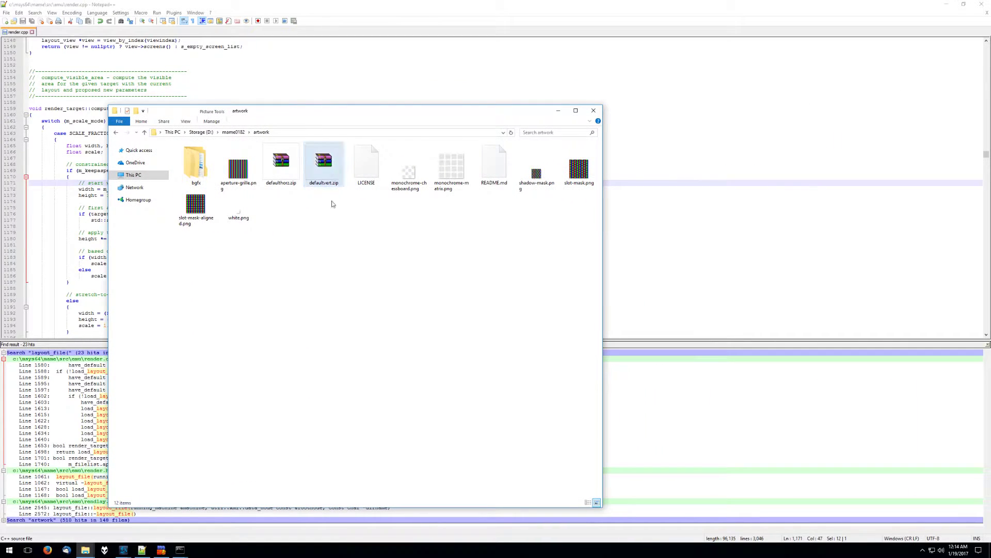
click(283, 187)
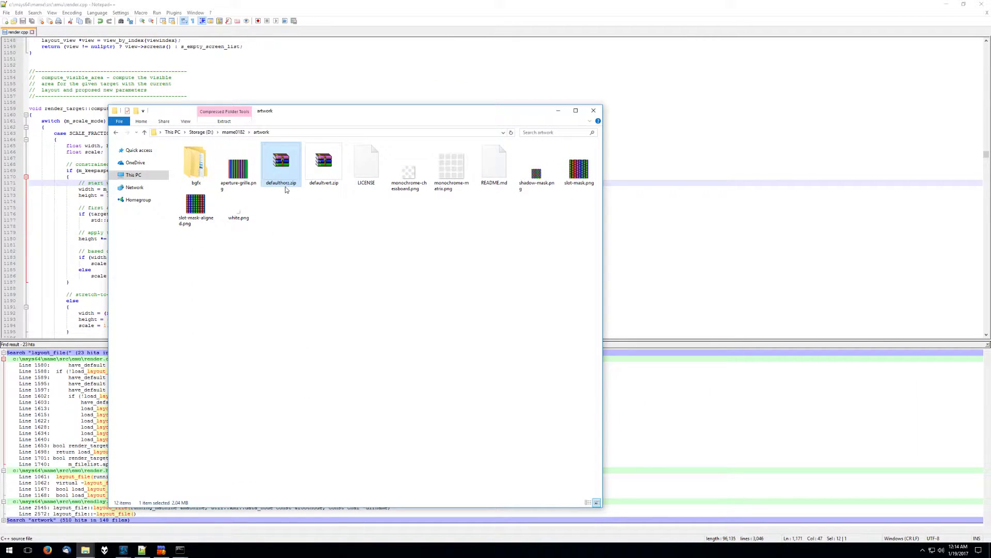
click(322, 189)
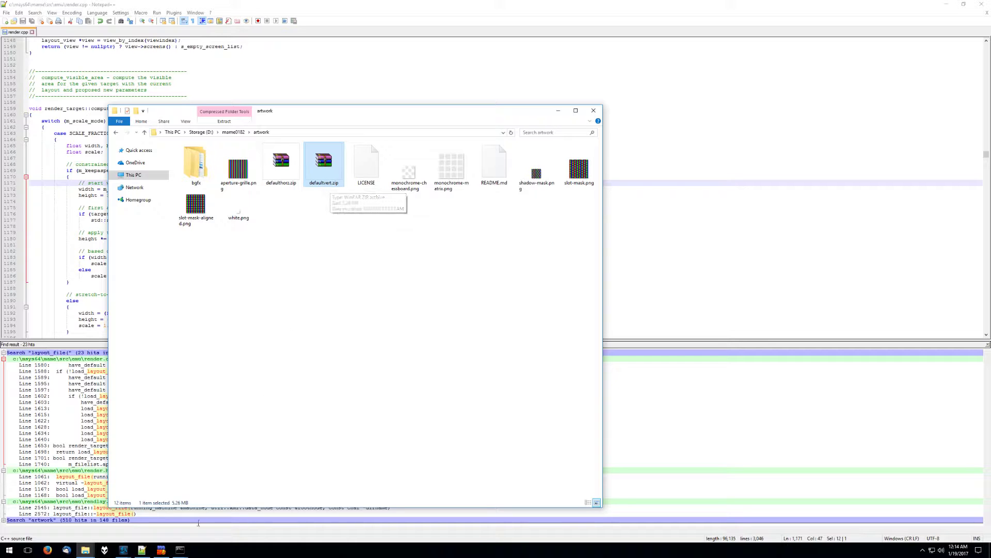
Switch to the Command Prompt at D:\mame0182 and place its window beneath the artwork files, keeping defaulthorz.zip selected in the folder
click(180, 550)
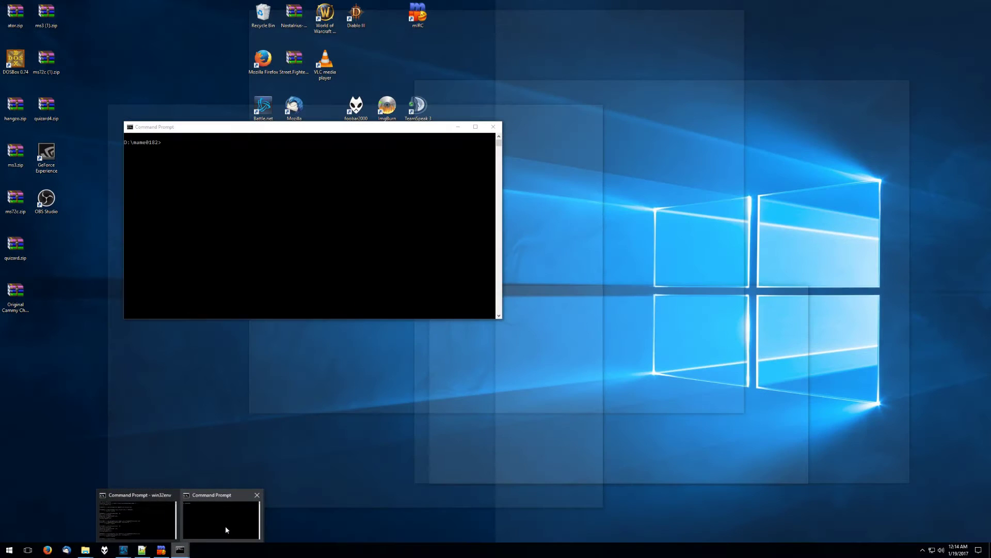
click(225, 529)
drag(237, 127, 281, 295)
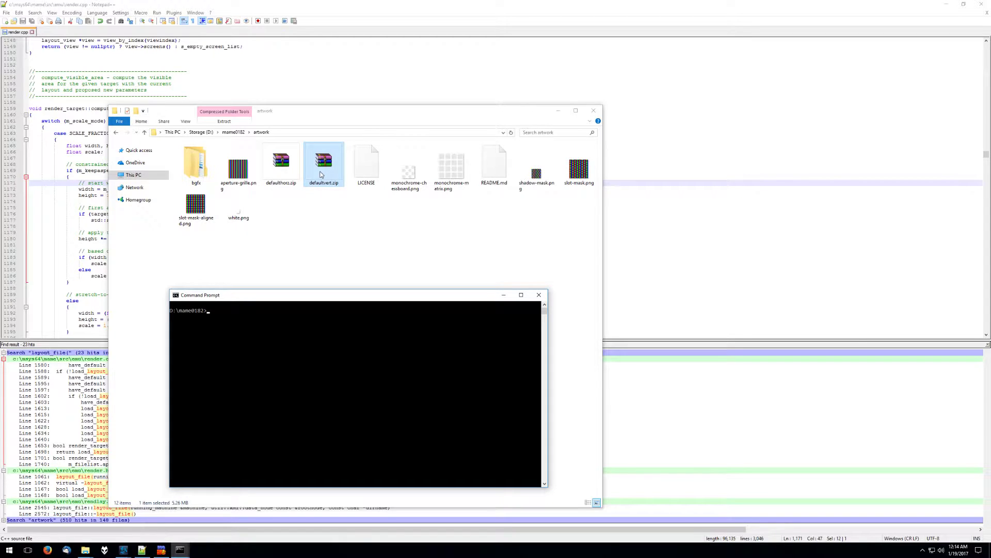
click(285, 177)
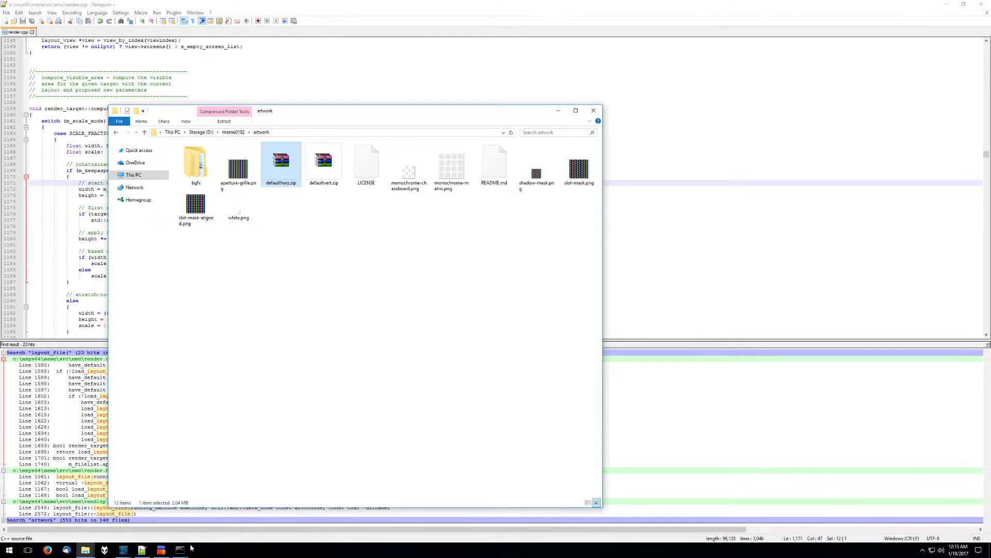
mouse_move(180, 549)
click(207, 524)
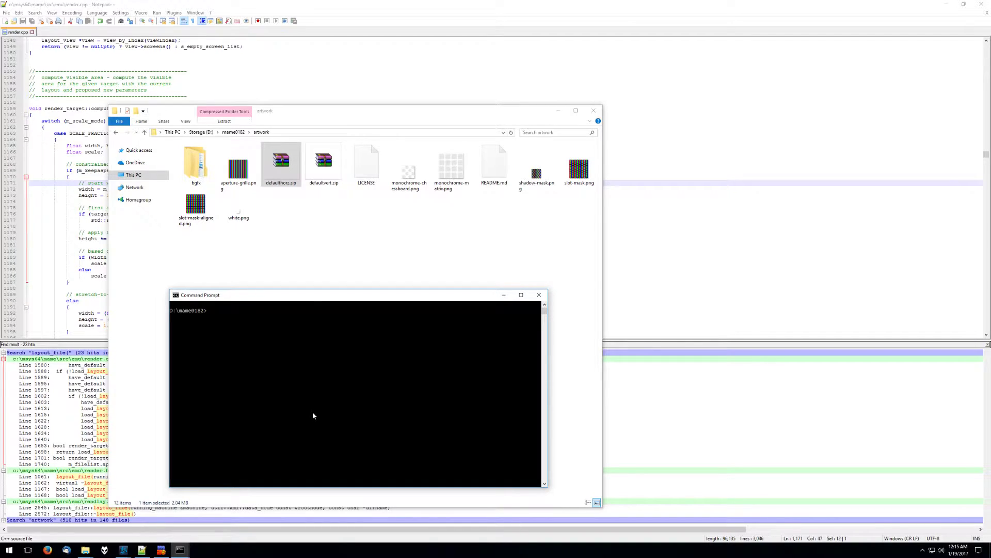
Launch mk2 with artwork.exe to view the default horizontal artwork, and exit the game
text(artwork.exe mk2)
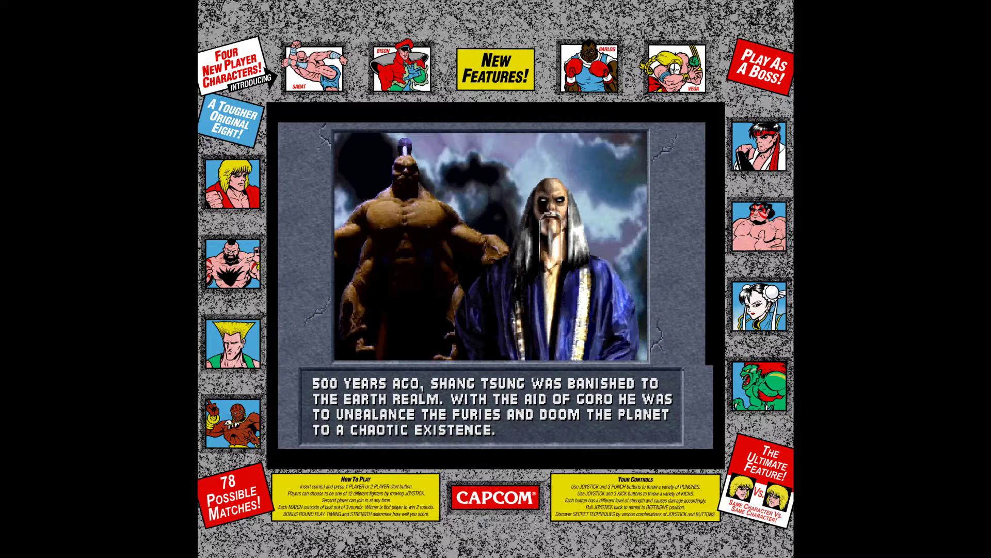
key(Escape)
Run artwork 1944 to check the default artwork around another horizontal game, and exit it
text(artwork)
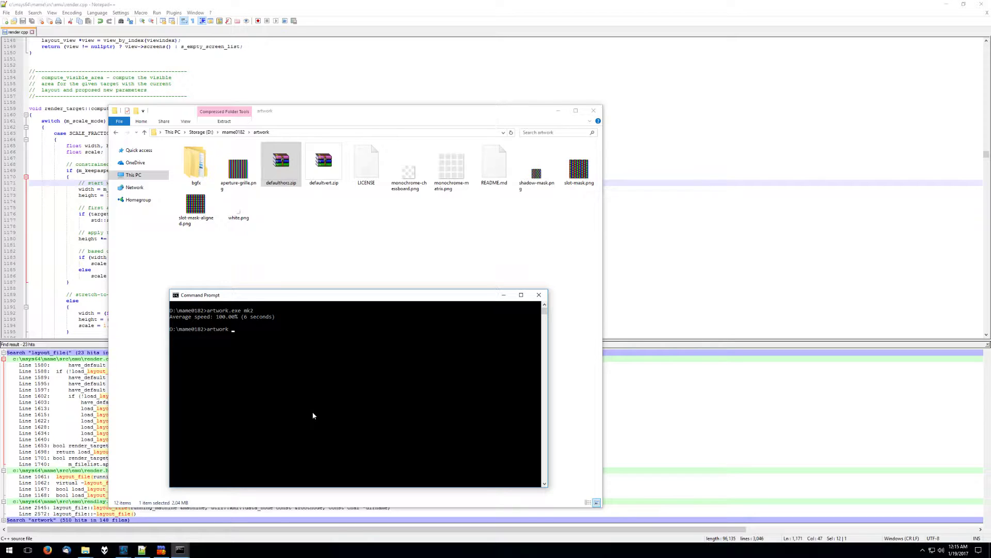
text(1944)
key(Return)
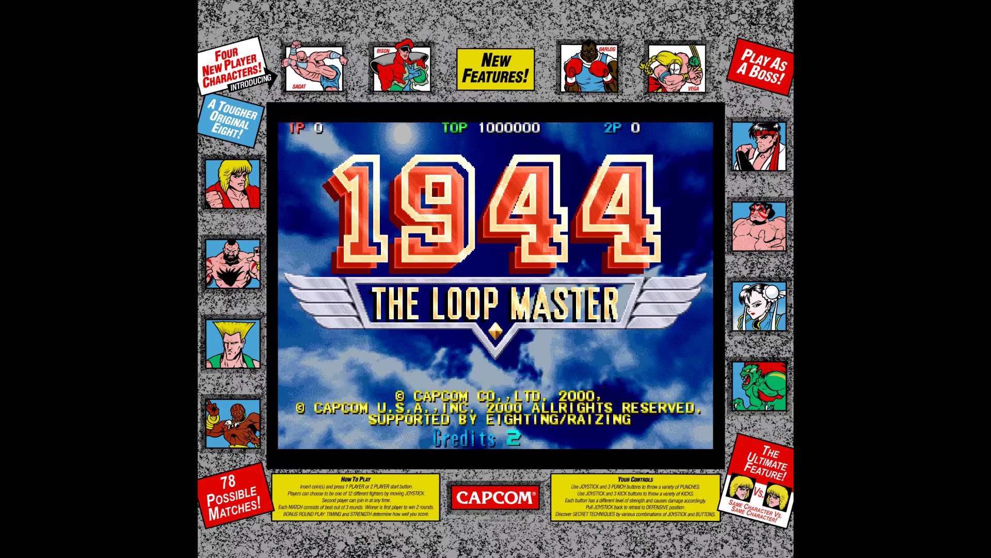
key(Escape)
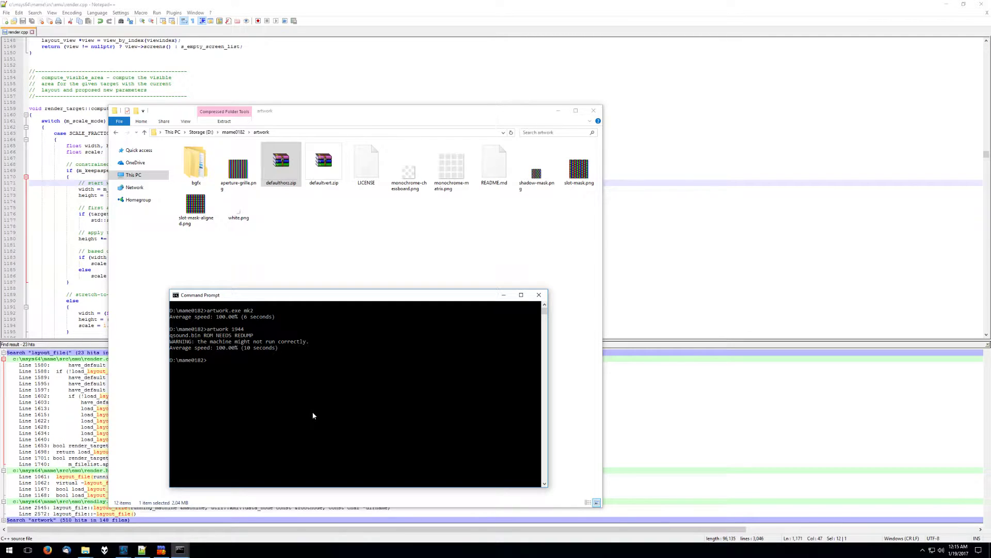
Run artwork ddonpach to check the default vertical artwork, and exit the game
text(artwork ddonpach)
key(Return)
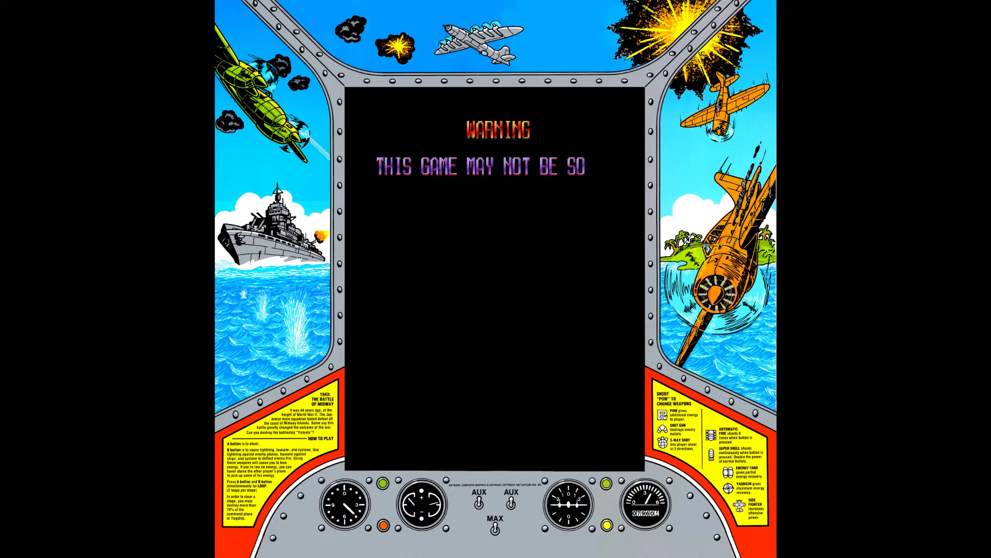
key(Escape)
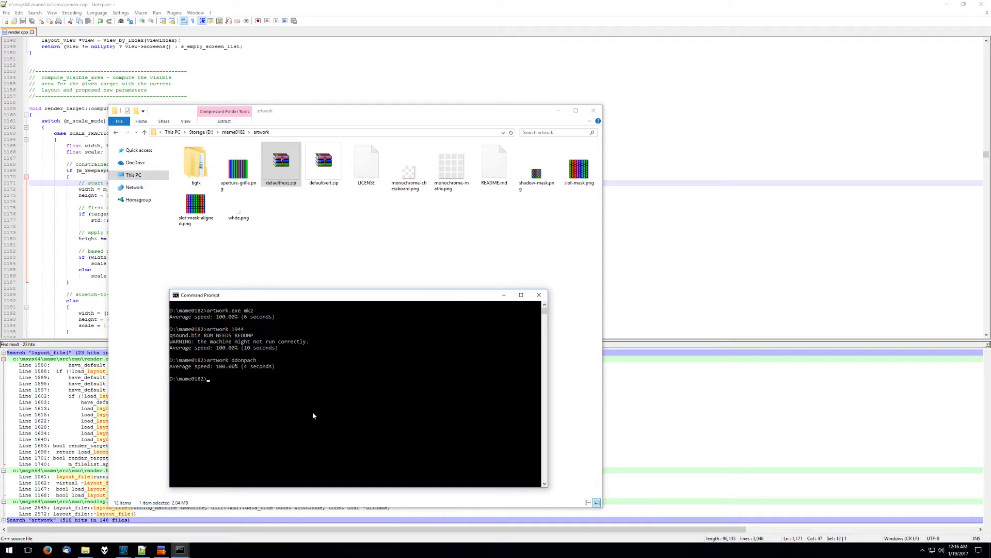
Reuse the previous command with galaga as the game, view its vertical artwork past the startup screens, and exit
key(Up)
key(BackSpace)
key(BackSpace)
key(BackSpace)
key(BackSpace)
key(BackSpace)
key(BackSpace)
key(BackSpace)
key(BackSpace)
text(galaga)
key(Return)
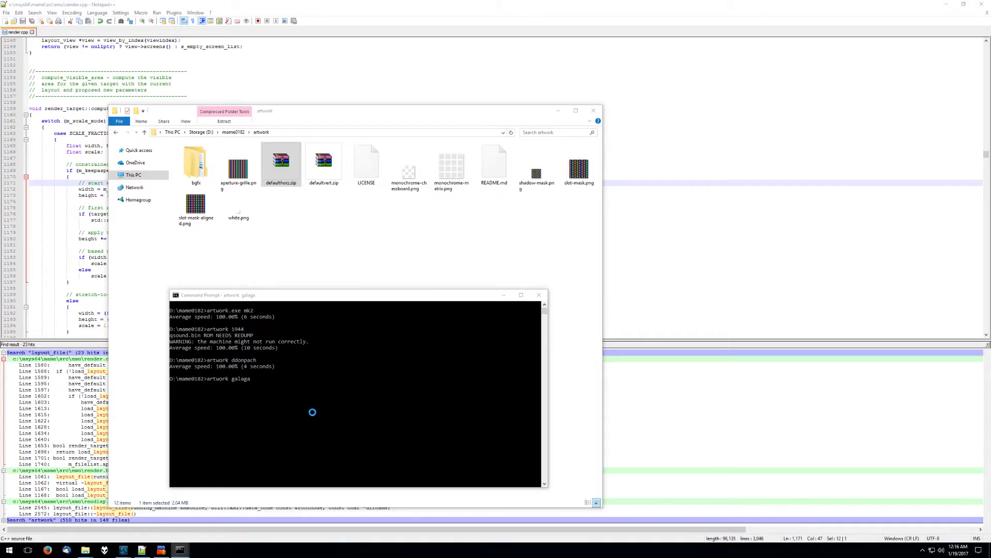
key(Return)
key(Return)
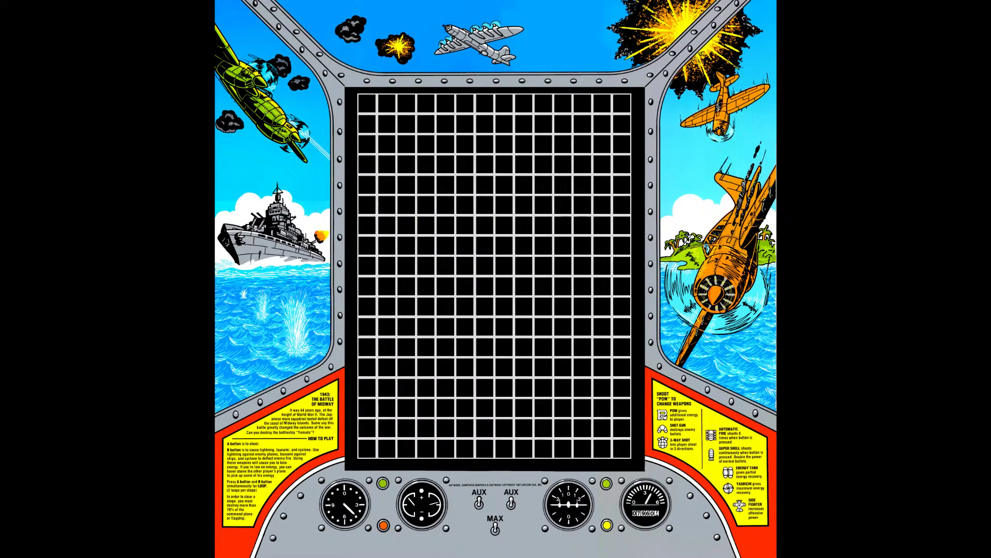
key(Escape)
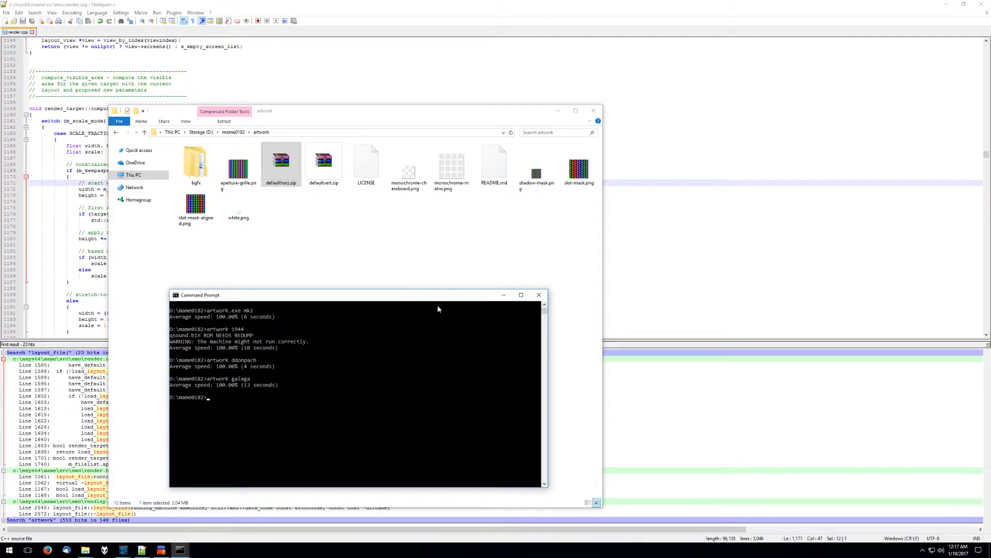
Disable both default artwork archives by misspelling their file names, changing defaultvert.zip to defultvert.zip
click(281, 187)
click(283, 184)
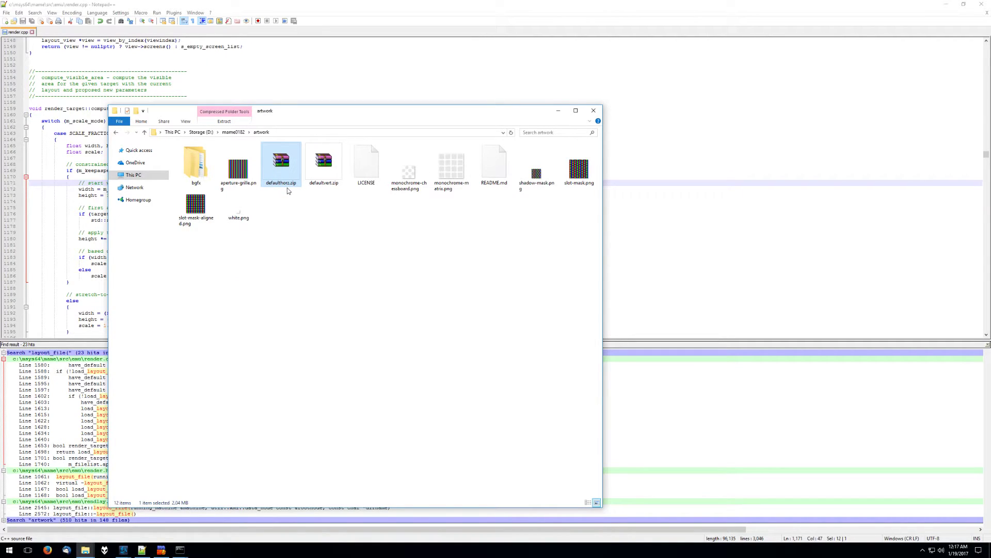
key(Delete)
key(Delete)
key(Return)
click(326, 187)
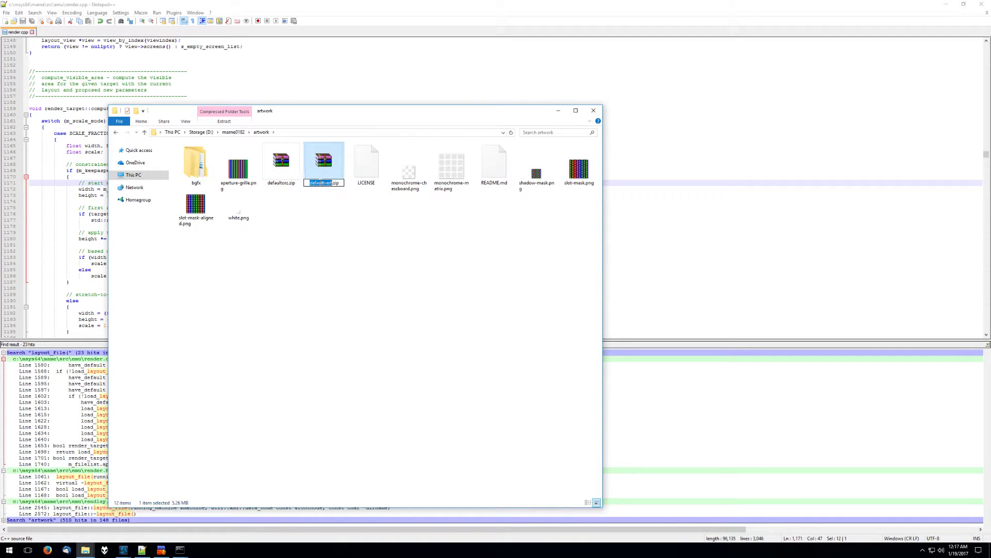
click(319, 183)
Run artwork galaga again and open its Video Options, and rerun mk2 with the default archives disabled
click(183, 548)
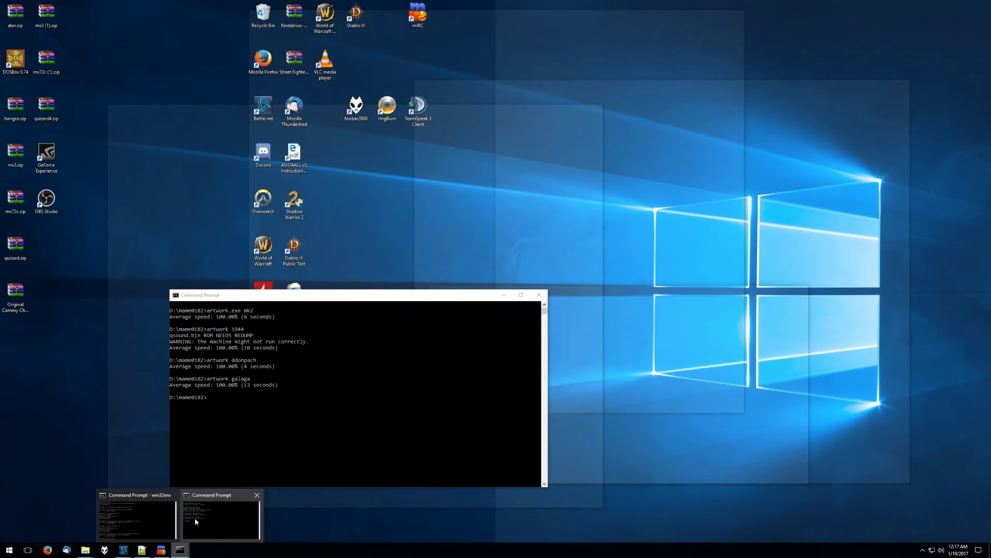
click(194, 518)
key(Up)
key(Return)
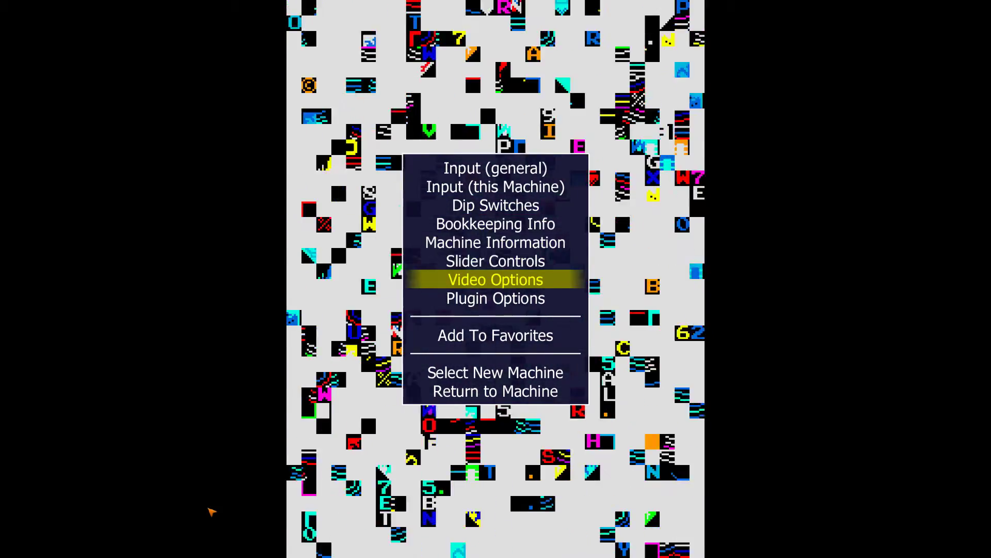
key(Return)
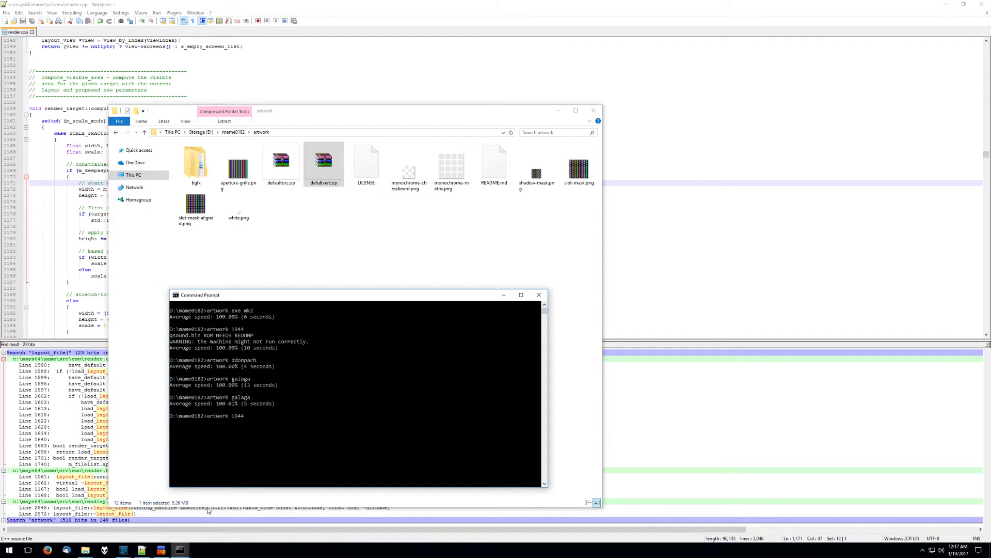
key(Return)
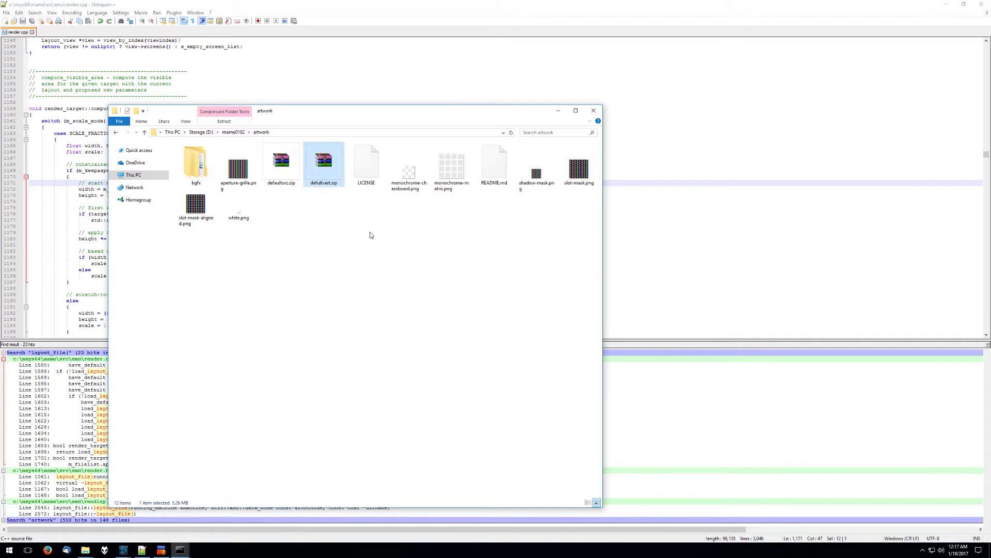
Rename the misspelled horizontal artwork archive to mk2.zip in the artwork folder
click(284, 188)
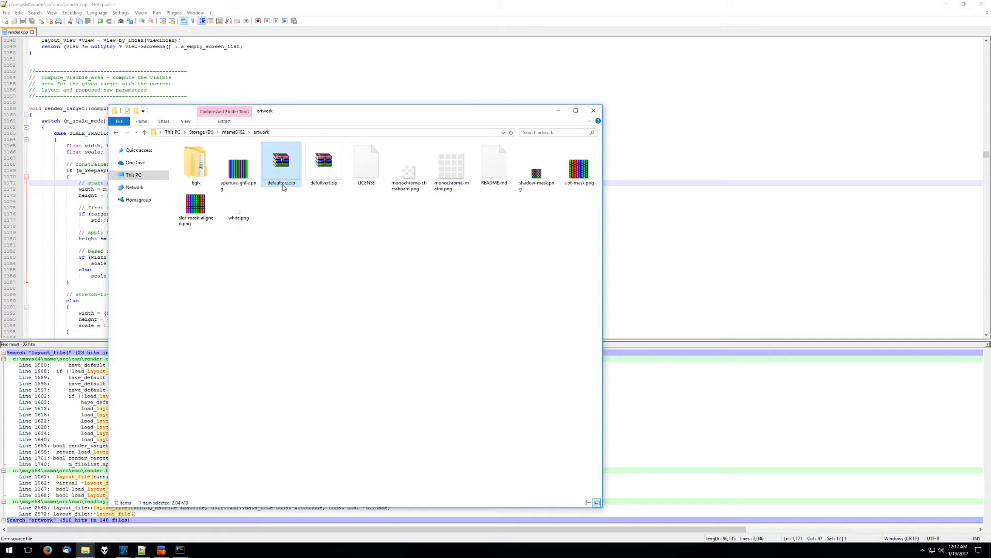
key(F2)
text(mk2)
key(Return)
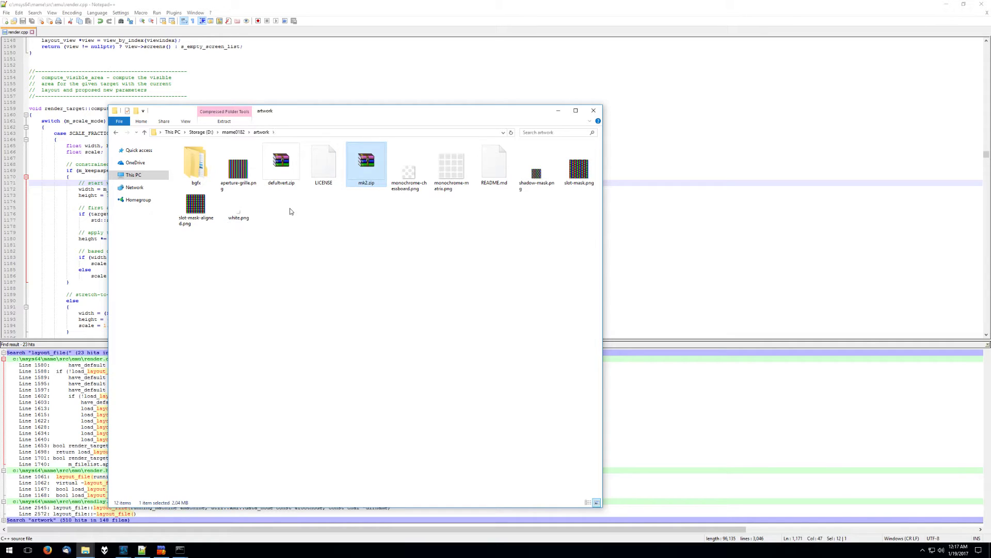
Rerun artwork.exe mk2 from the Command Prompt to test the game-specific artwork archive, and exit the game
click(180, 550)
click(210, 530)
key(Up)
key(Return)
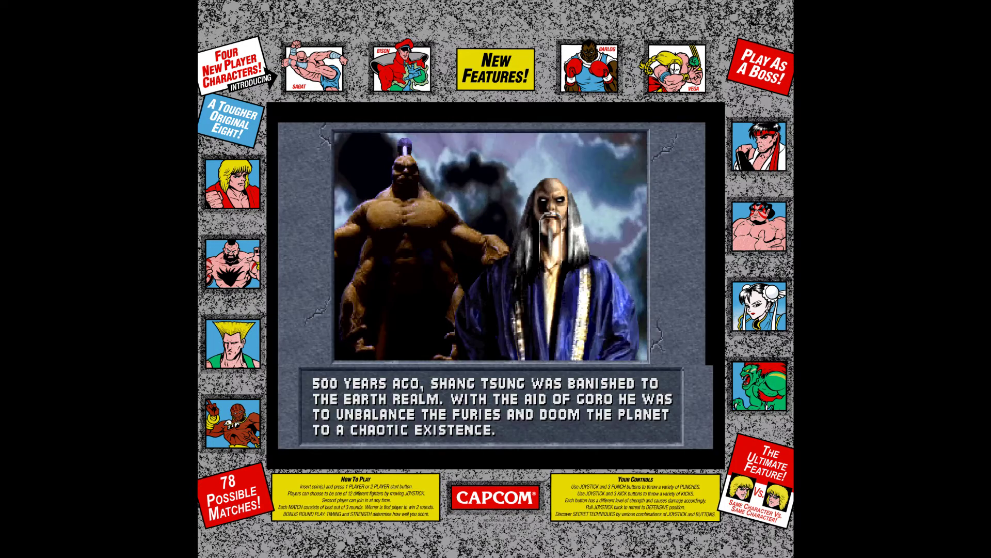
key(Escape)
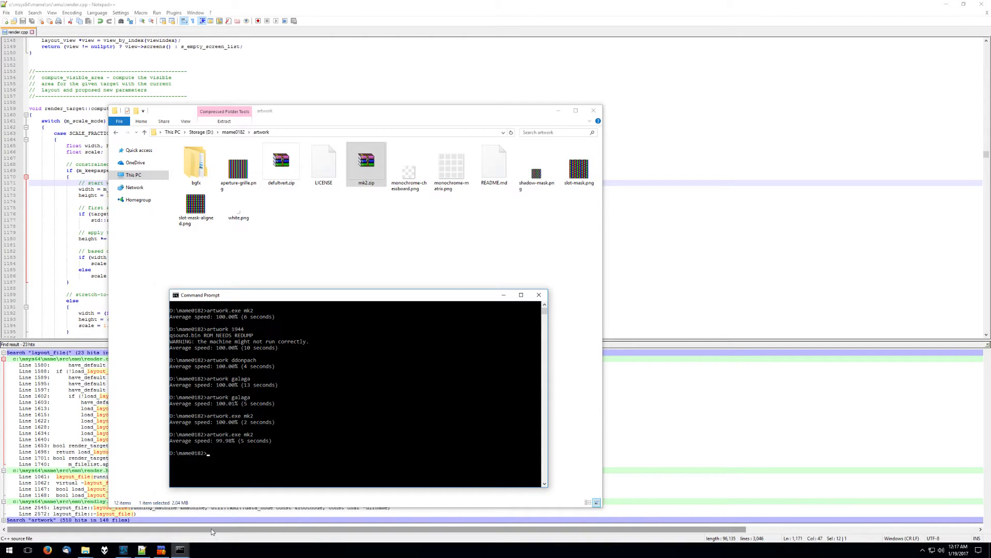
Rename mk2.zip in the artwork folder to defaulthorz.zip
click(361, 222)
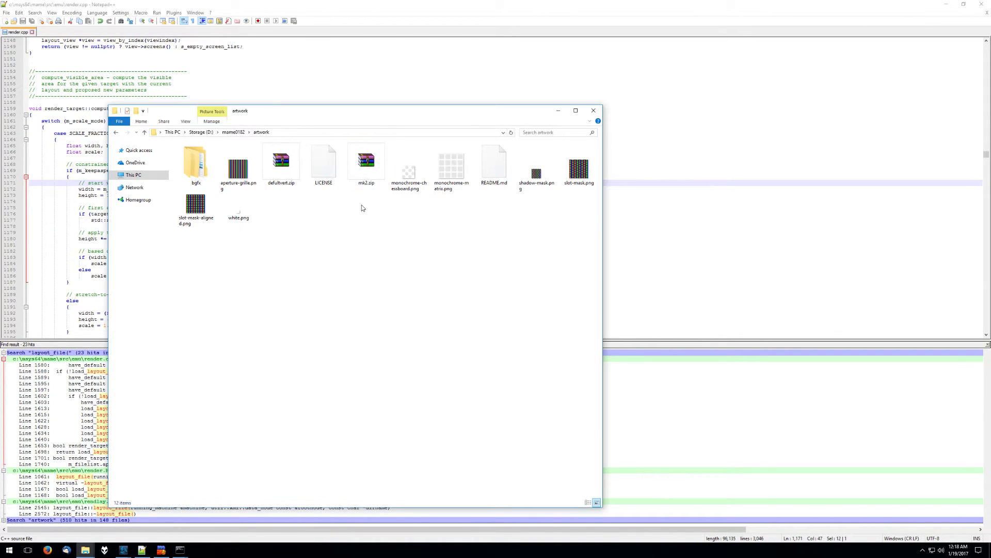
click(372, 178)
click(367, 184)
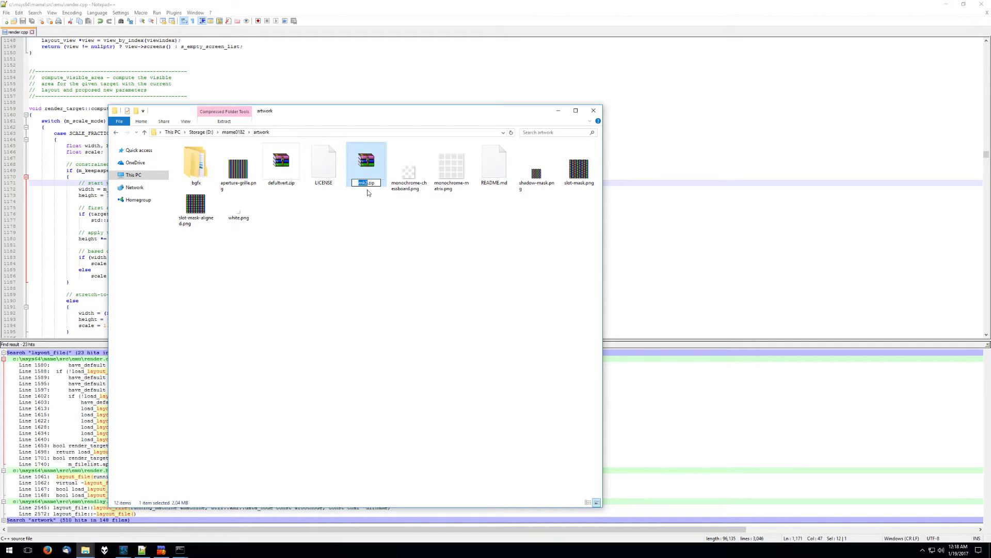
text(defaulthorz)
key(Return)
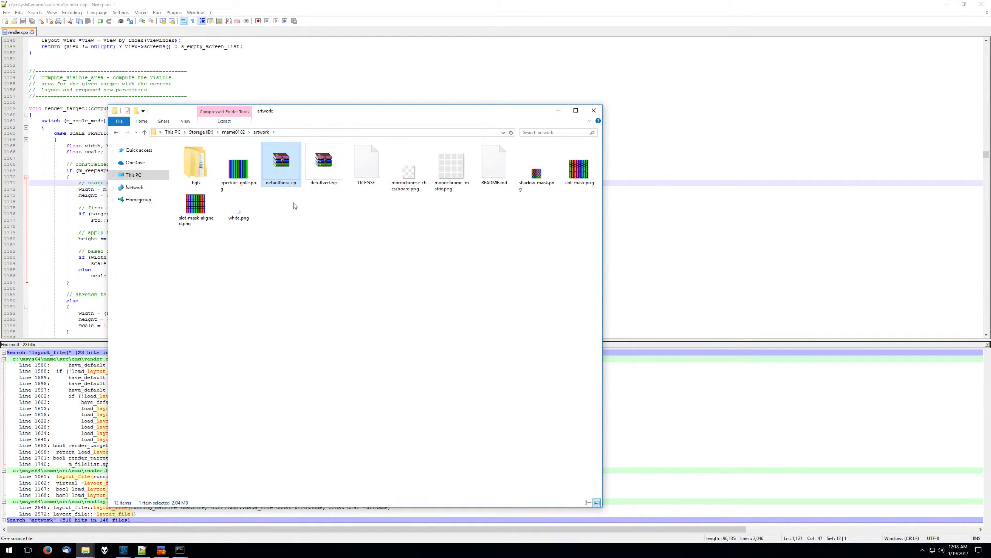
Run artwork.exe mk2 once more with the restored defaulthorz.zip, and exit the game
mouse_move(179, 549)
click(235, 521)
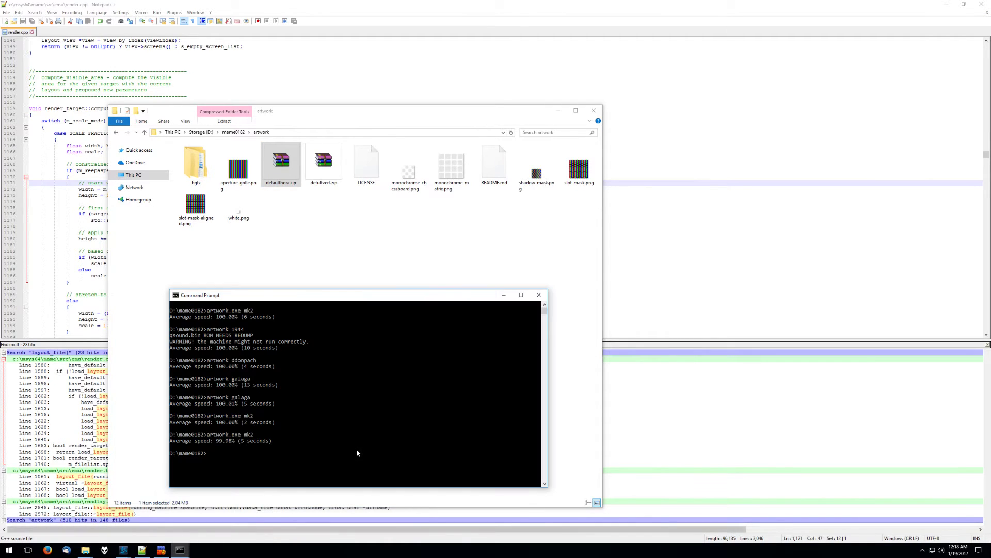
key(Up)
key(Return)
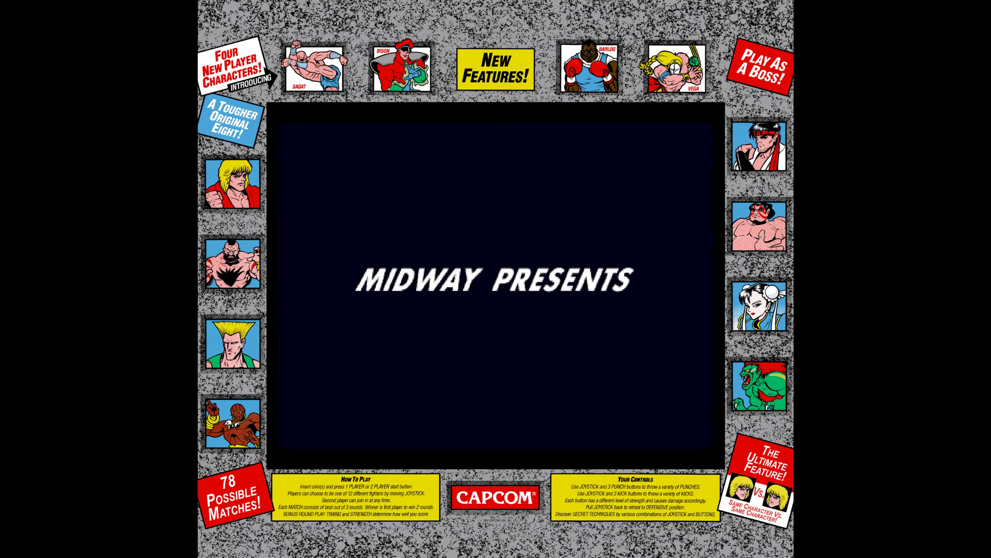
key(Escape)
Run artwork.exe ffight to check the default horizontal artwork on a different game, and exit it
text(artwork.ex)
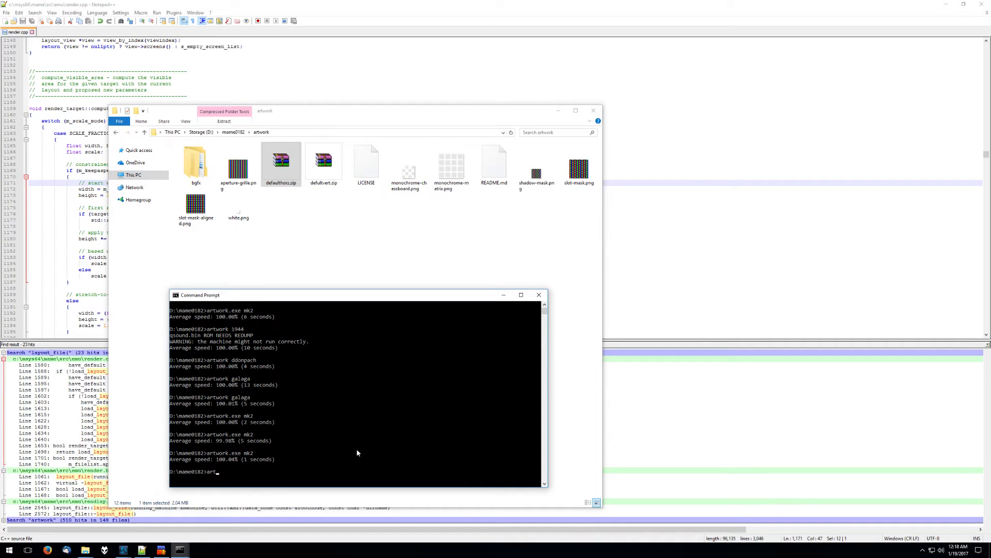
text(e ffight)
key(Return)
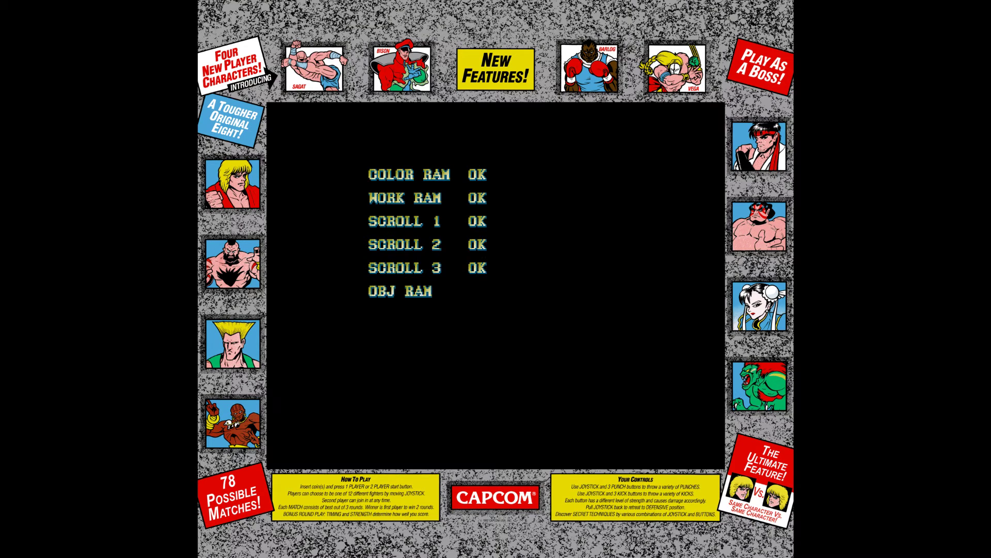
key(Escape)
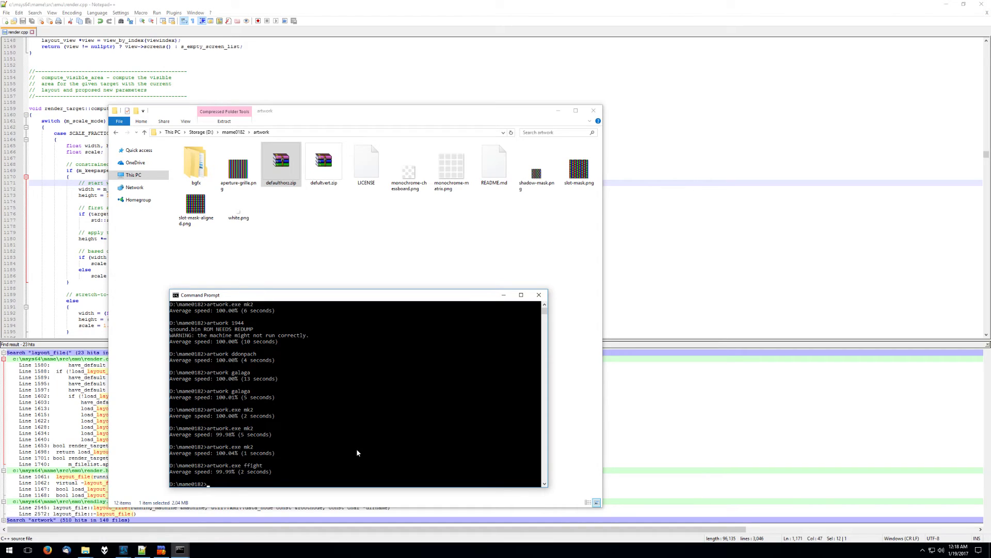